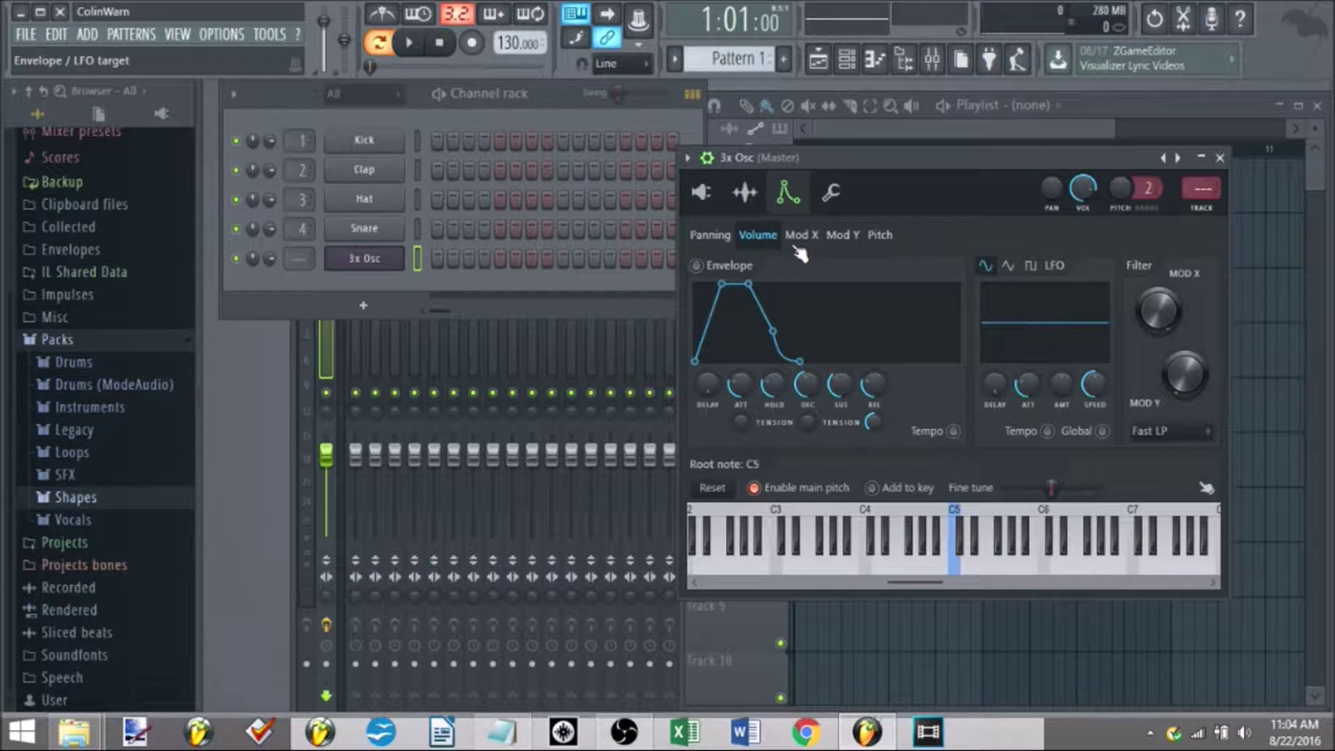
Enable the 3x Osc volume envelope, raise its sustain level slightly, and audition a note
{"action": "left_click", "coordinate": [753, 308]}
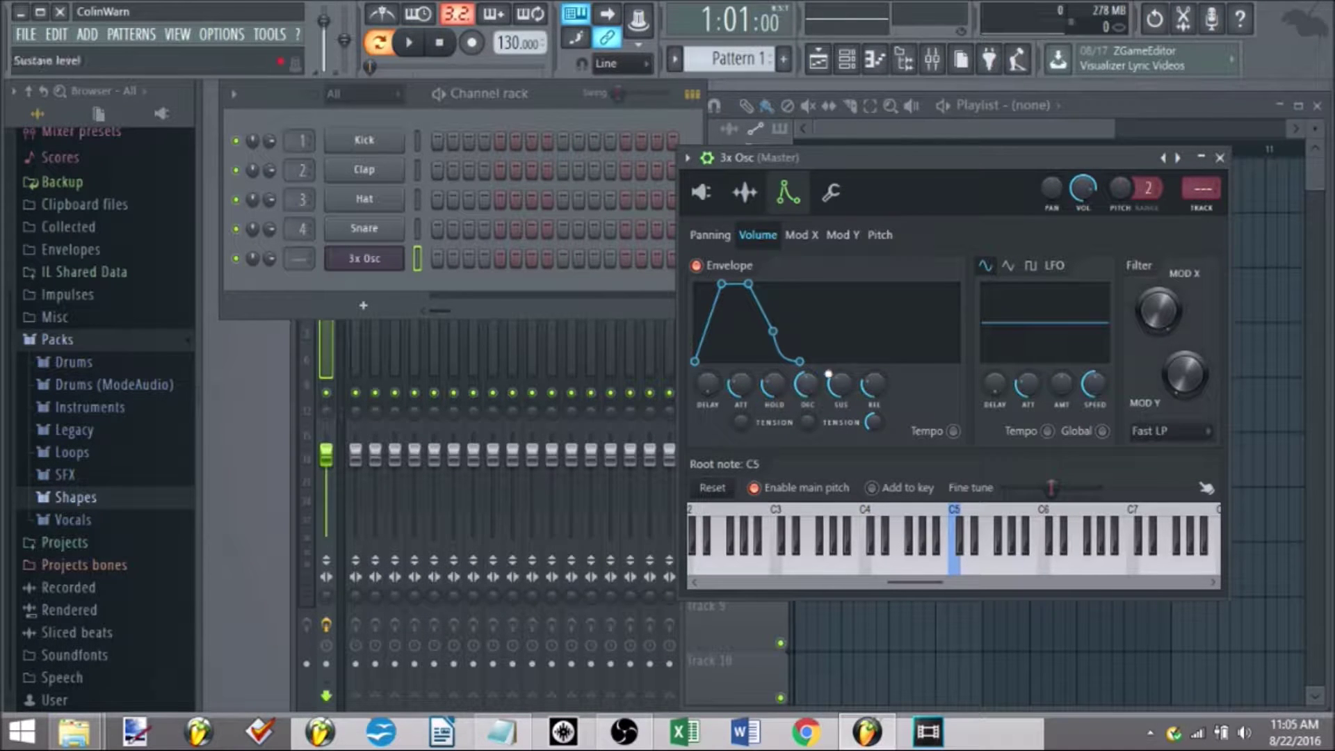
{"action": "left_click_drag", "start_coordinate": [840, 391], "coordinate": [840, 386]}
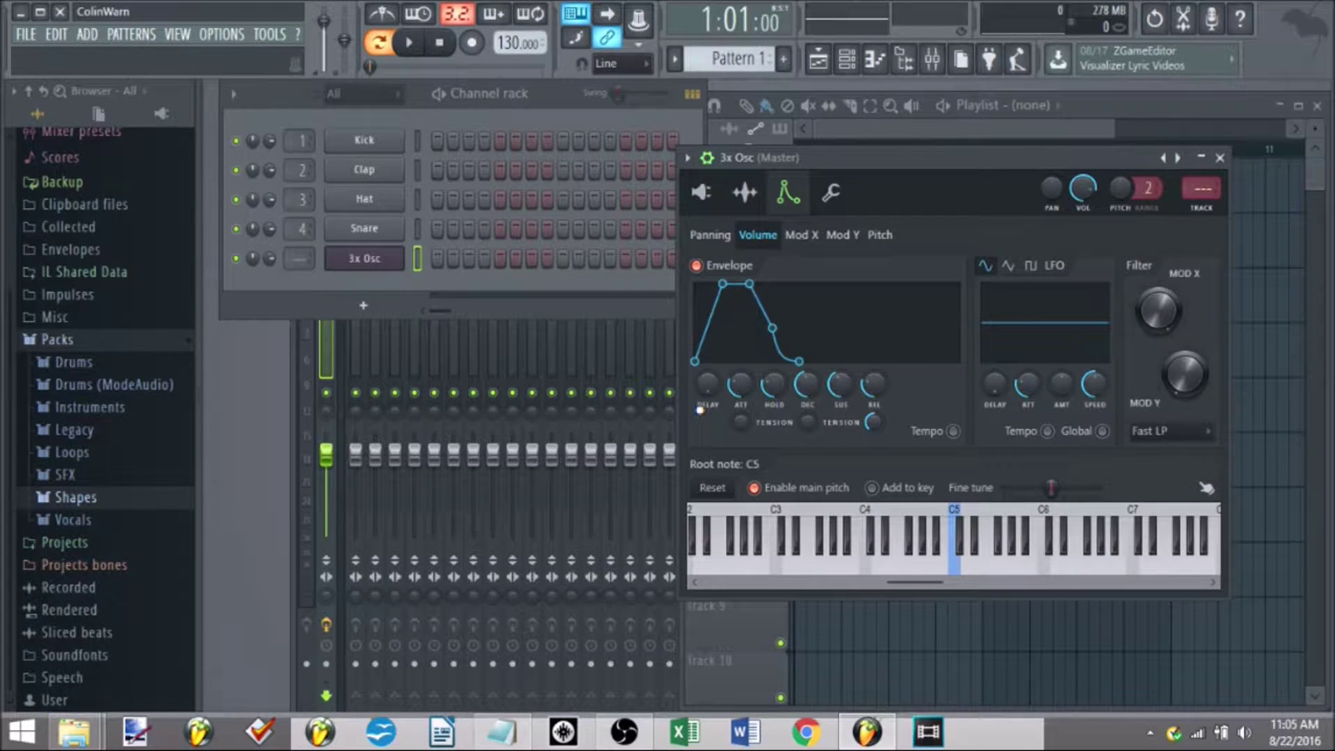
{"action": "key", "text": "w"}
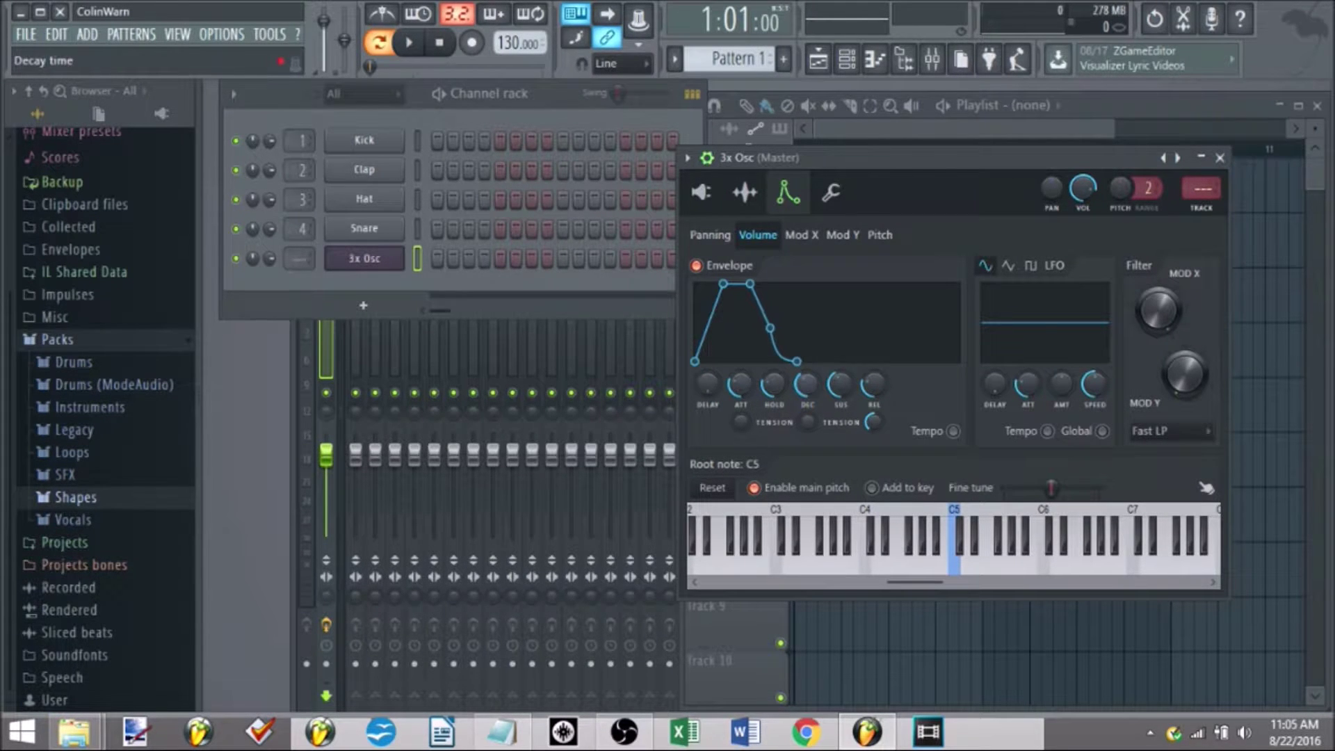
Try a longer predelay on the volume envelope with a test note, and return it to zero for comparison
{"action": "left_click_drag", "start_coordinate": [707, 384], "coordinate": [703, 372]}
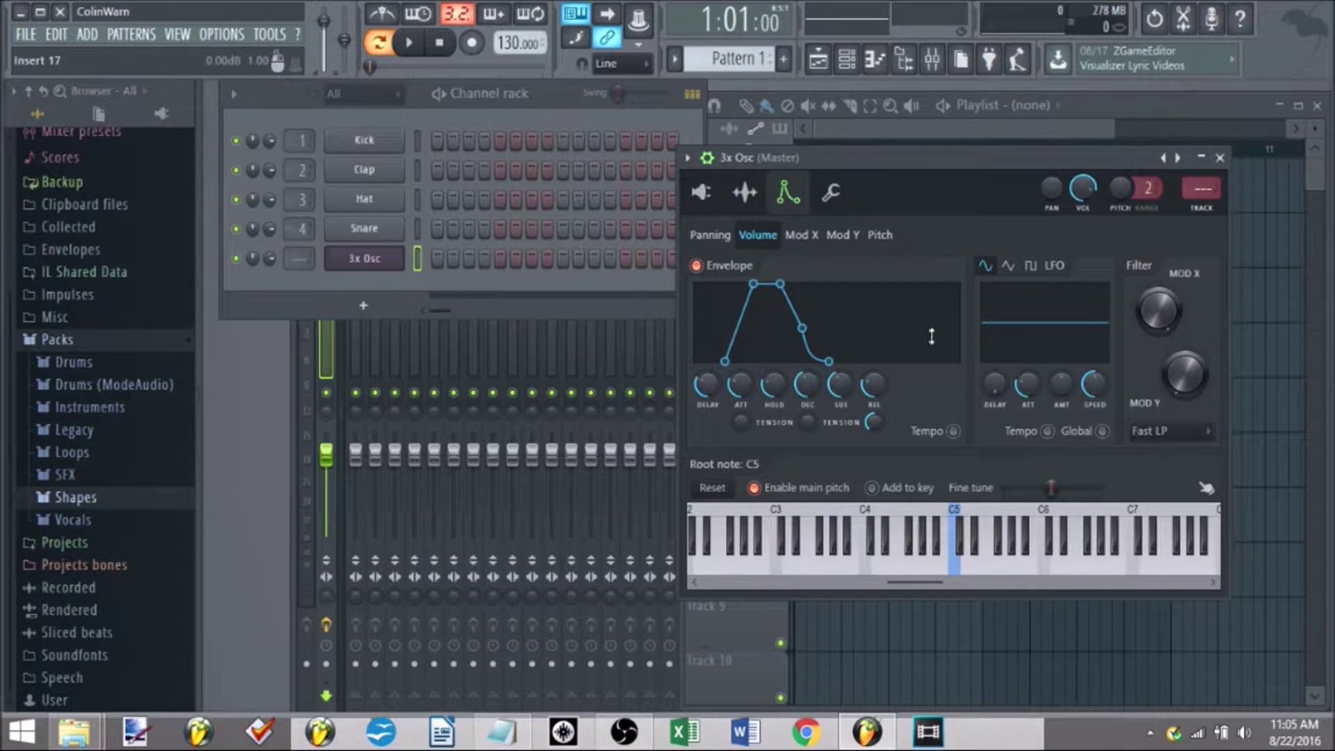
{"action": "key", "text": "w"}
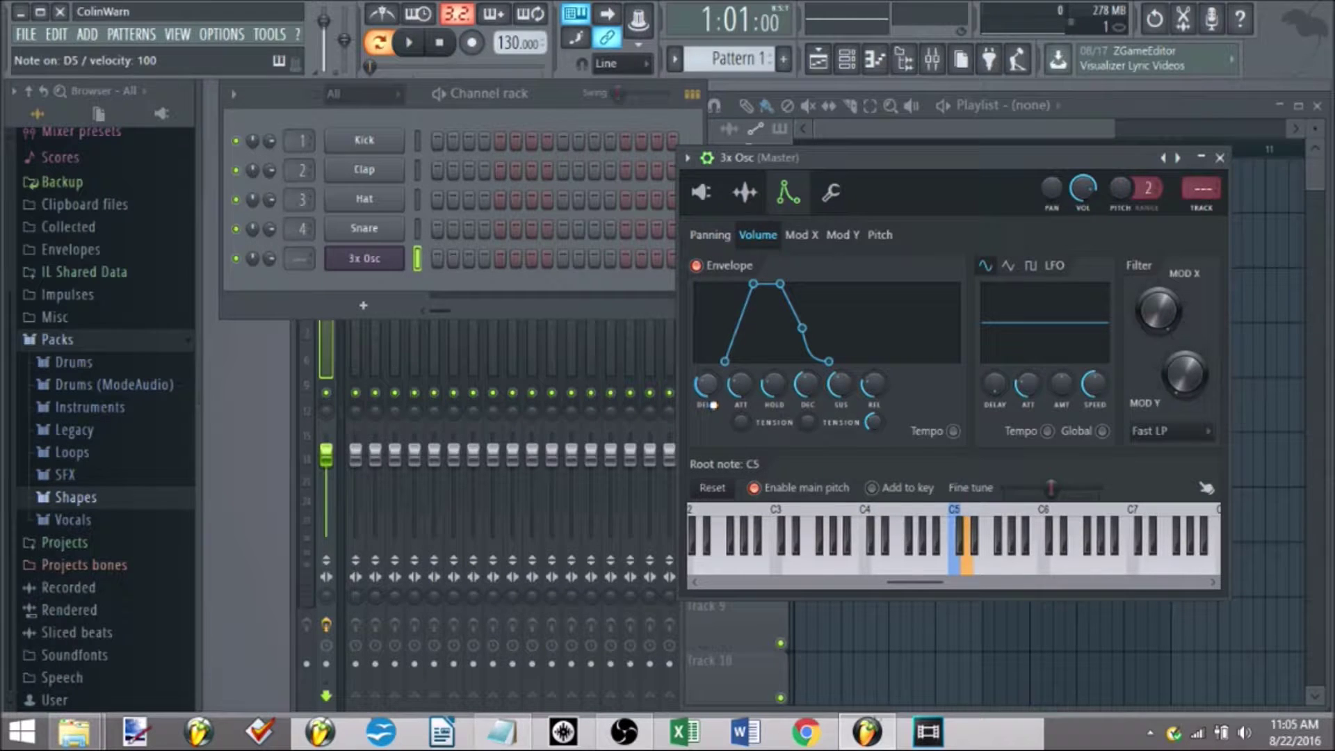
{"action": "left_click_drag", "start_coordinate": [704, 384], "coordinate": [703, 391]}
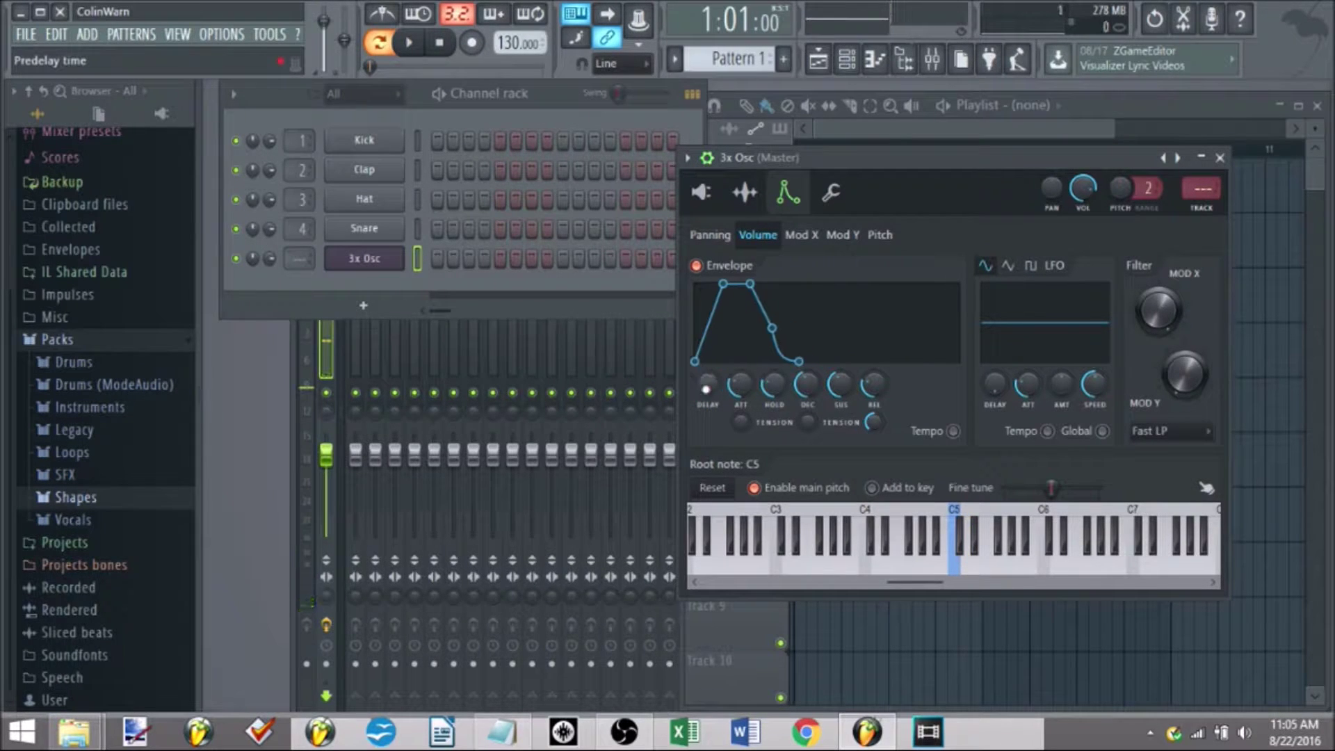
{"action": "key", "text": "z"}
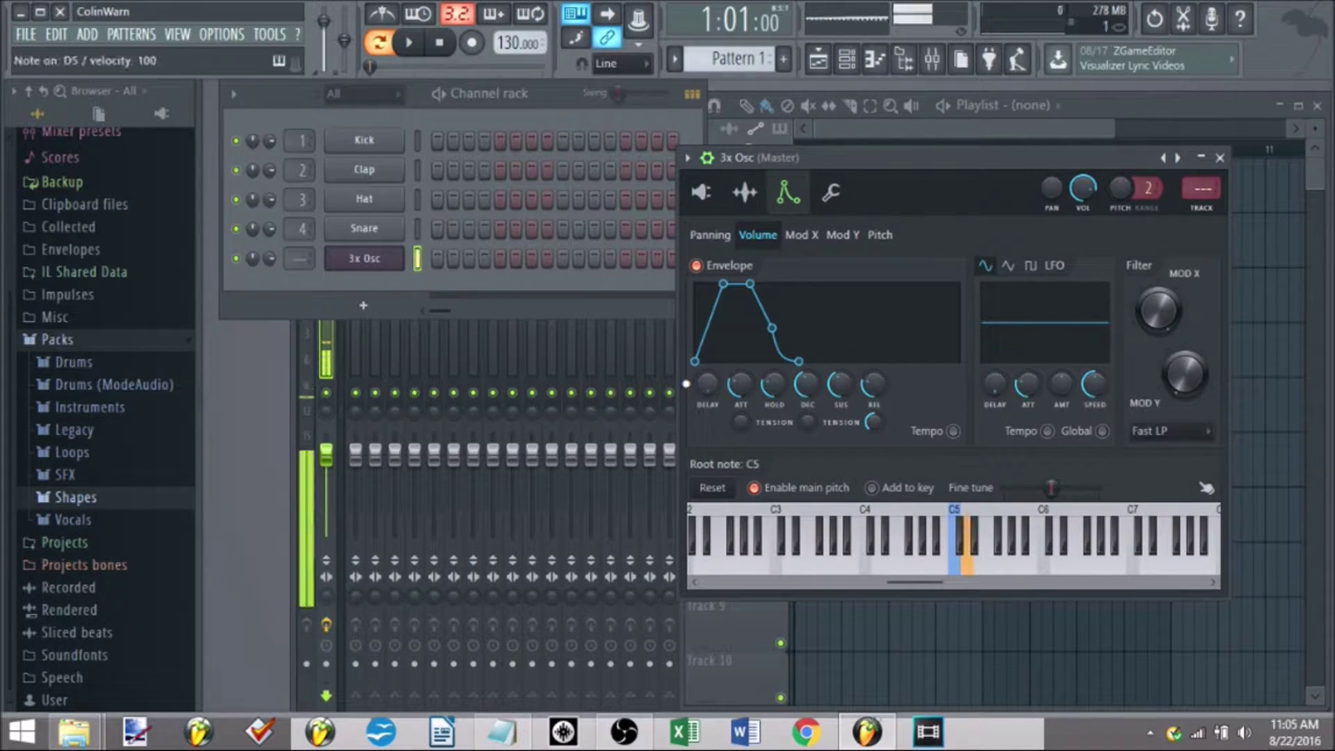
Adjust the volume envelope's attack tension, shorten its attack time slightly, and change its decay tension
{"action": "left_click_drag", "start_coordinate": [741, 421], "coordinate": [741, 420]}
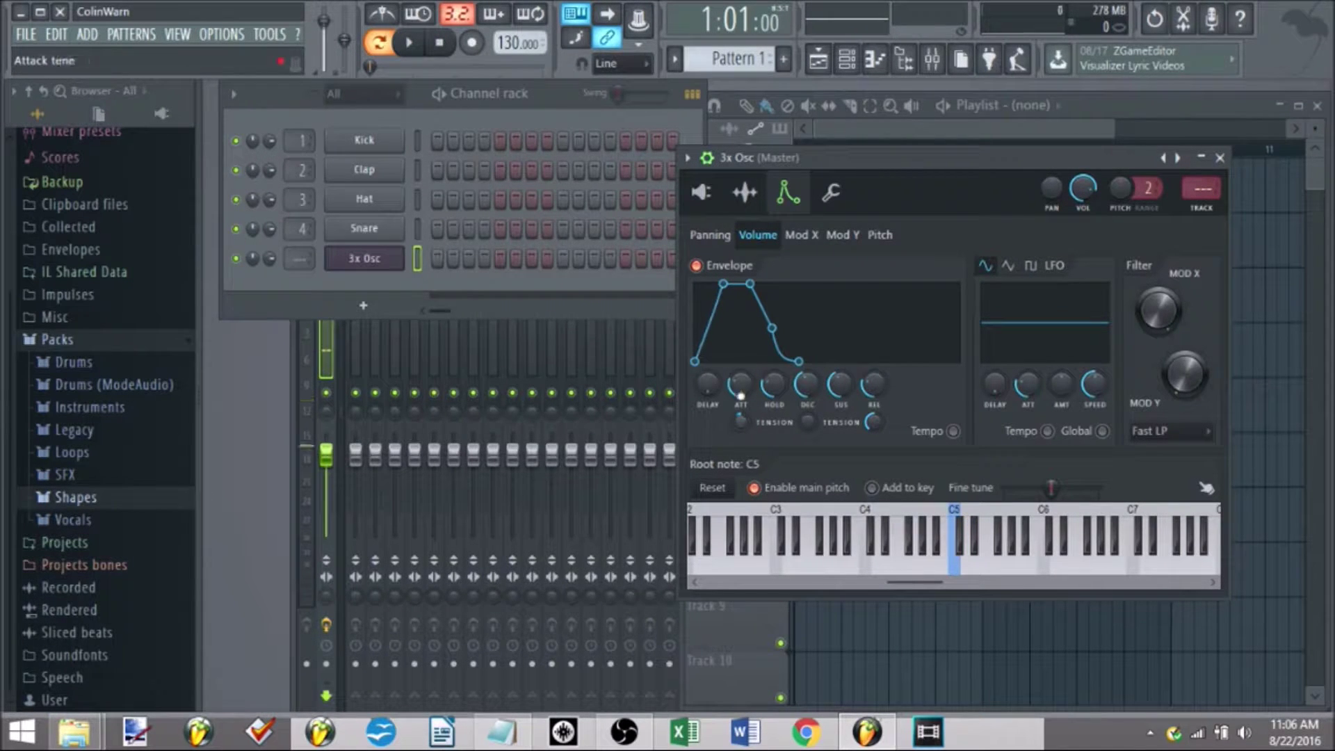
{"action": "left_click_drag", "start_coordinate": [711, 309], "coordinate": [729, 330]}
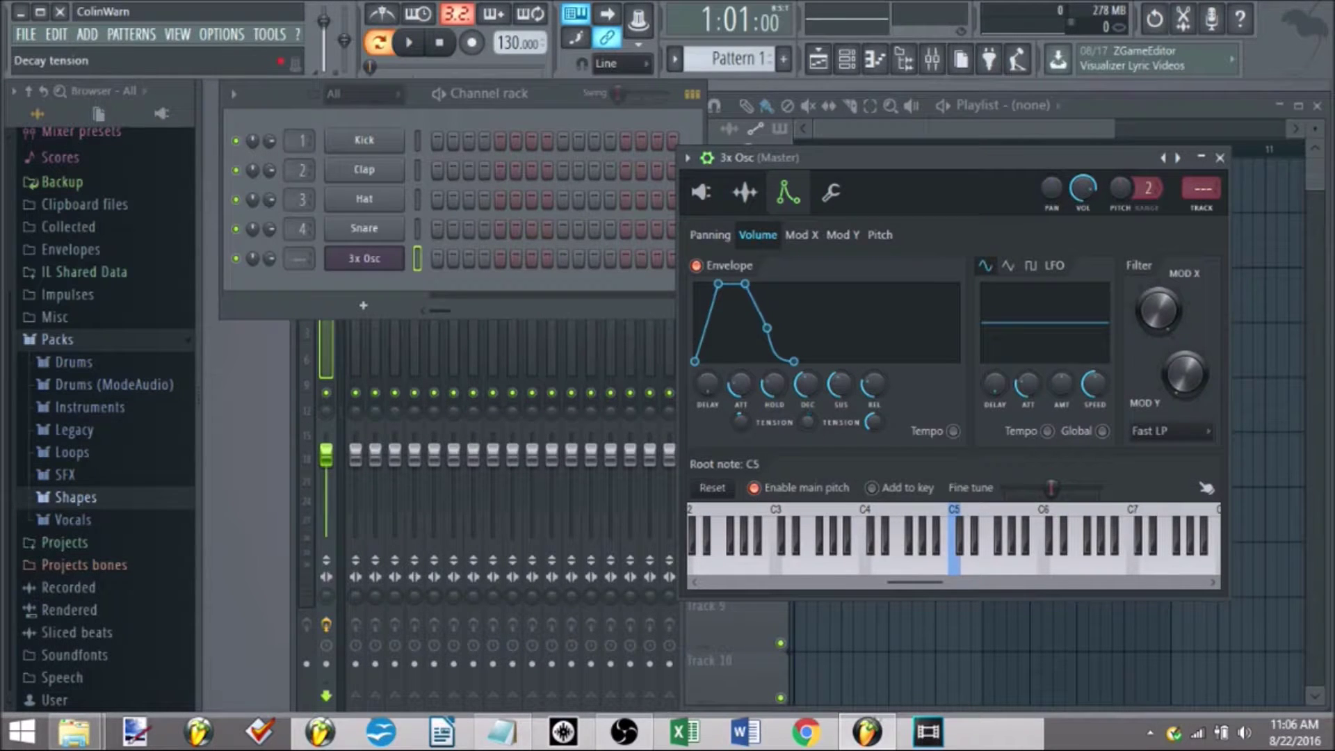
{"action": "left_click_drag", "start_coordinate": [808, 421], "coordinate": [872, 412]}
Raise the Volume LFO amount to a deep sine wave and audition D5
{"action": "left_click", "coordinate": [711, 235]}
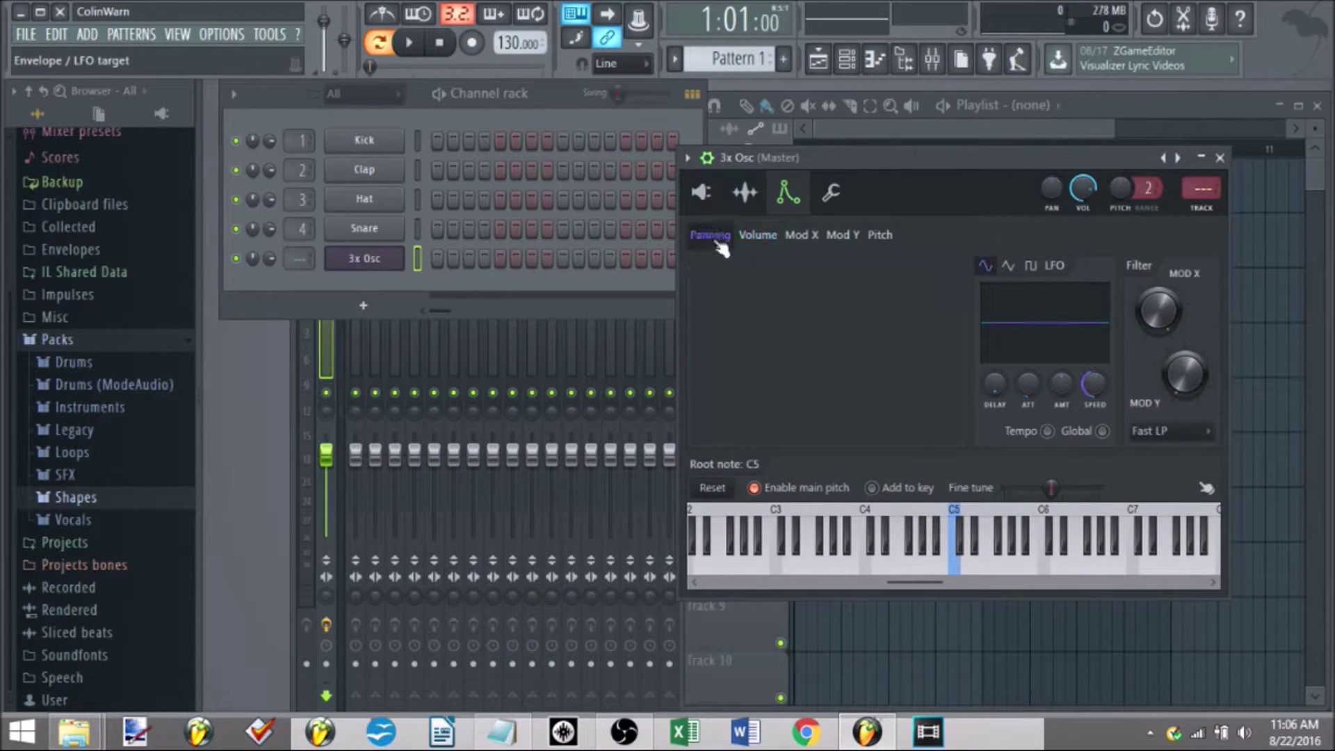
{"action": "left_click", "coordinate": [758, 235]}
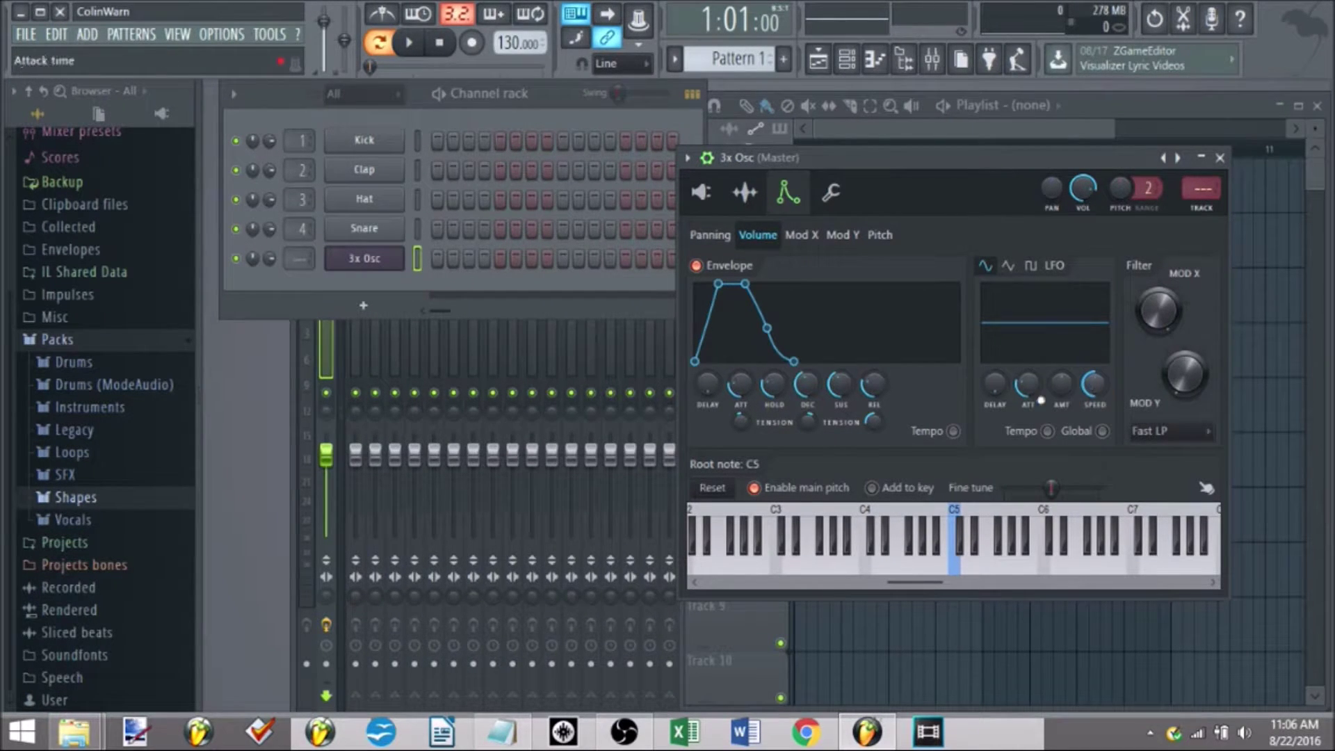
{"action": "left_click_drag", "start_coordinate": [1062, 388], "coordinate": [1063, 346]}
{"action": "key", "text": "w"}
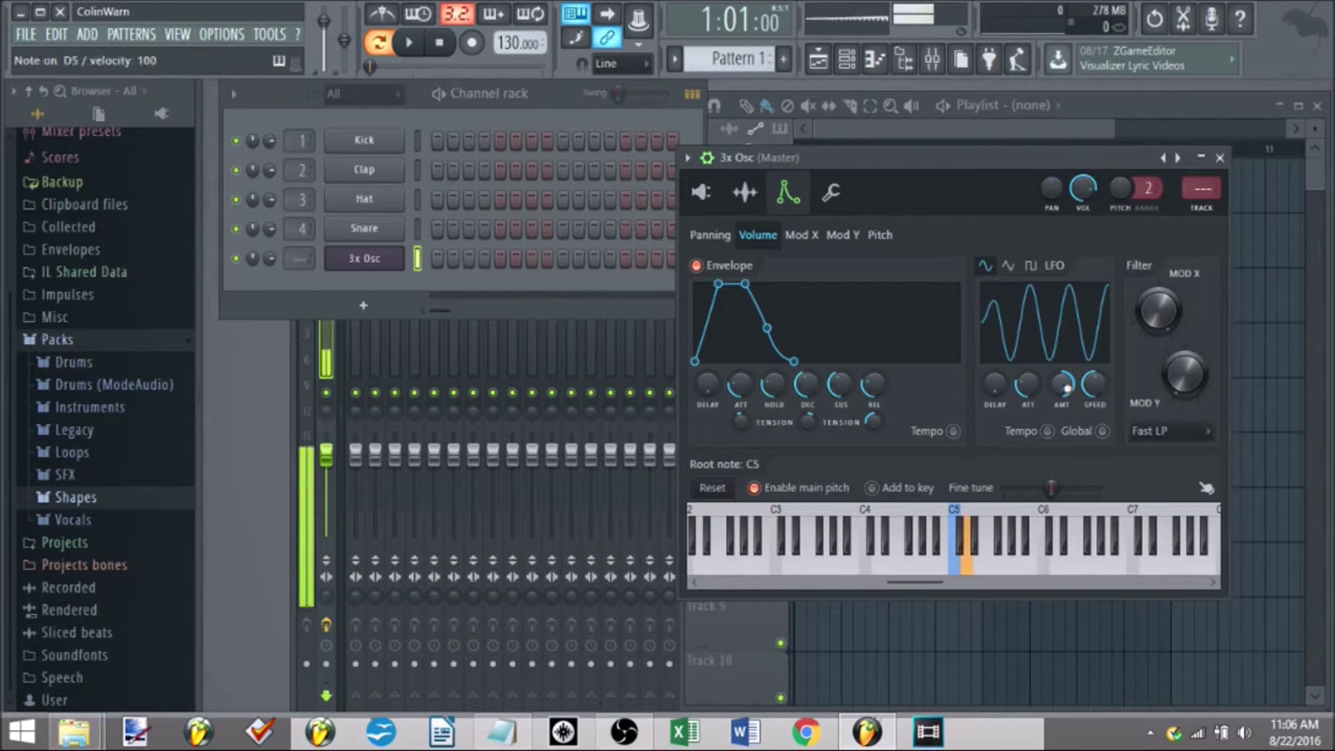
Disable the volume envelope, reduce the LFO amount moderately, speed up the LFO, and audition D5 repeatedly
{"action": "left_click", "coordinate": [697, 265]}
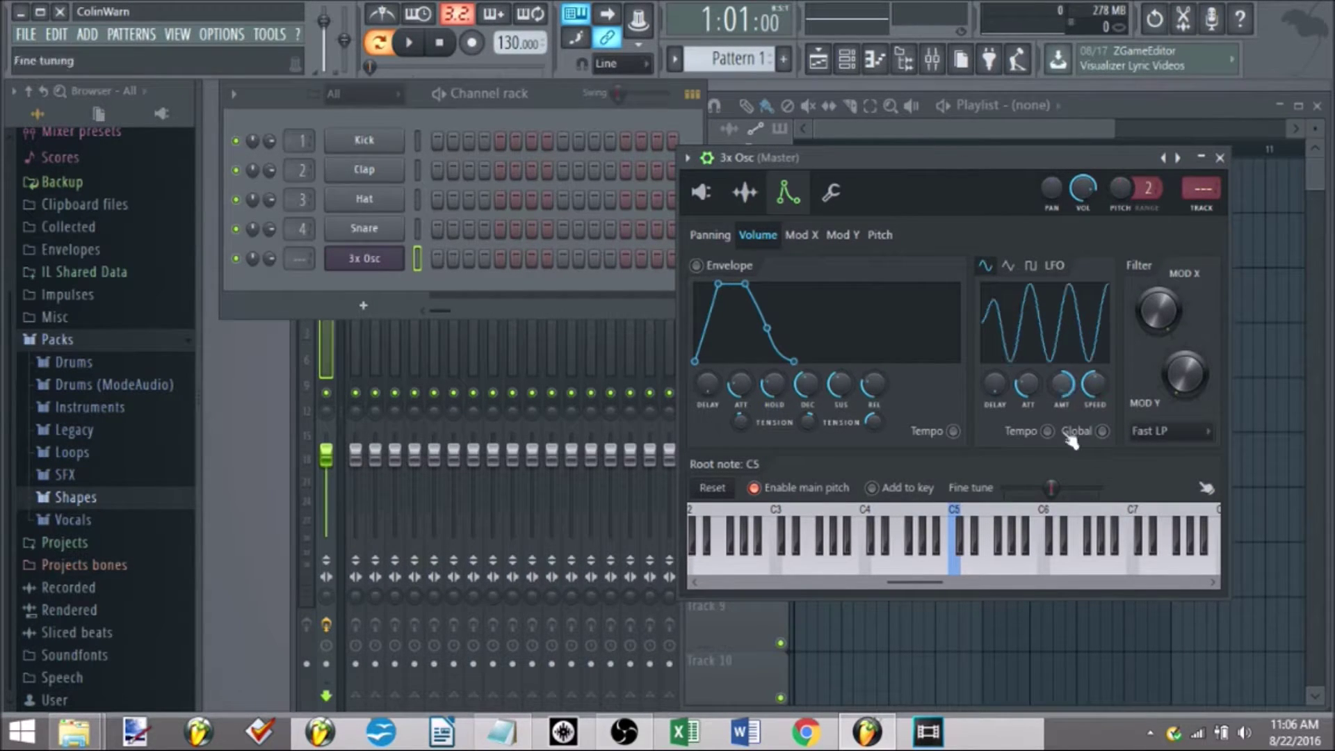
{"action": "left_click_drag", "start_coordinate": [1066, 388], "coordinate": [1061, 398]}
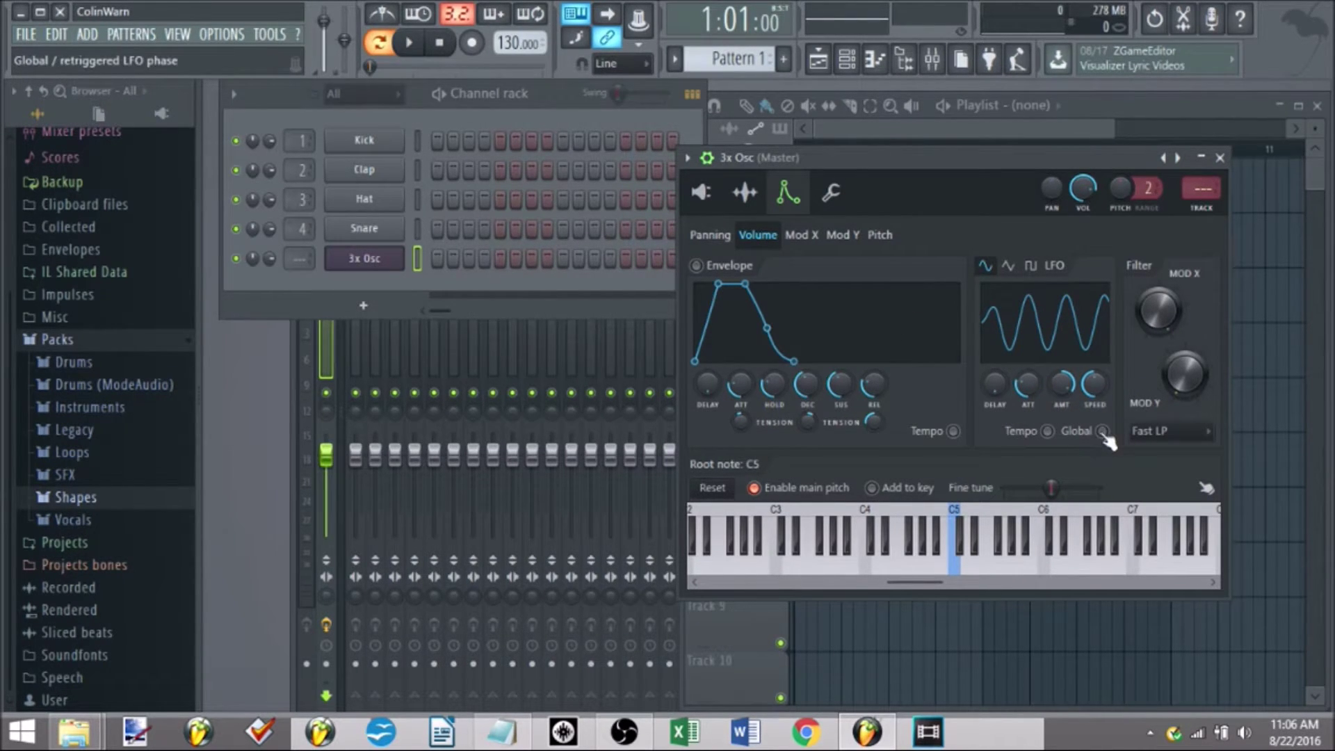
{"action": "left_click_drag", "start_coordinate": [1094, 384], "coordinate": [1087, 400]}
{"action": "key", "text": "w"}
{"action": "key", "text": "w"}
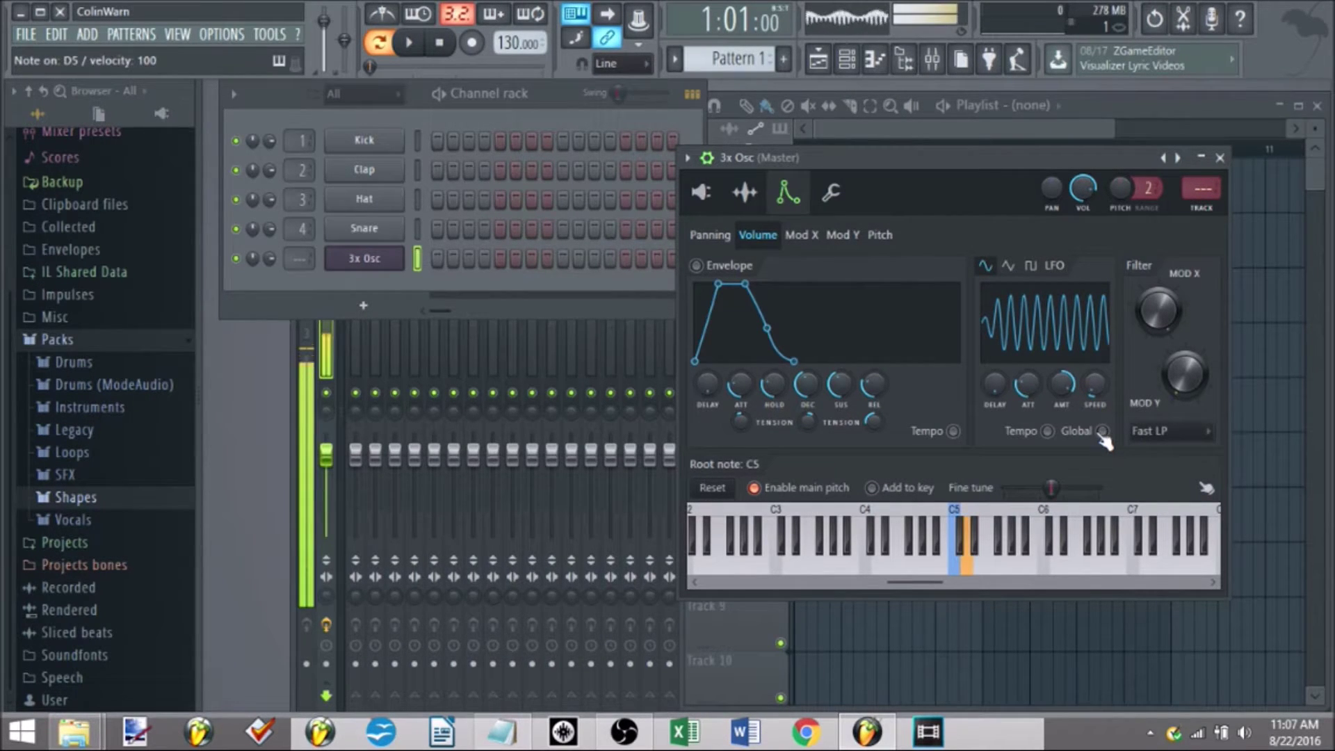
{"action": "key", "text": "w"}
Lower the volume LFO amount to a shallow wave, fine-tuning it while auditioning a note
{"action": "left_click_drag", "start_coordinate": [1066, 390], "coordinate": [1066, 417]}
{"action": "key", "text": "w"}
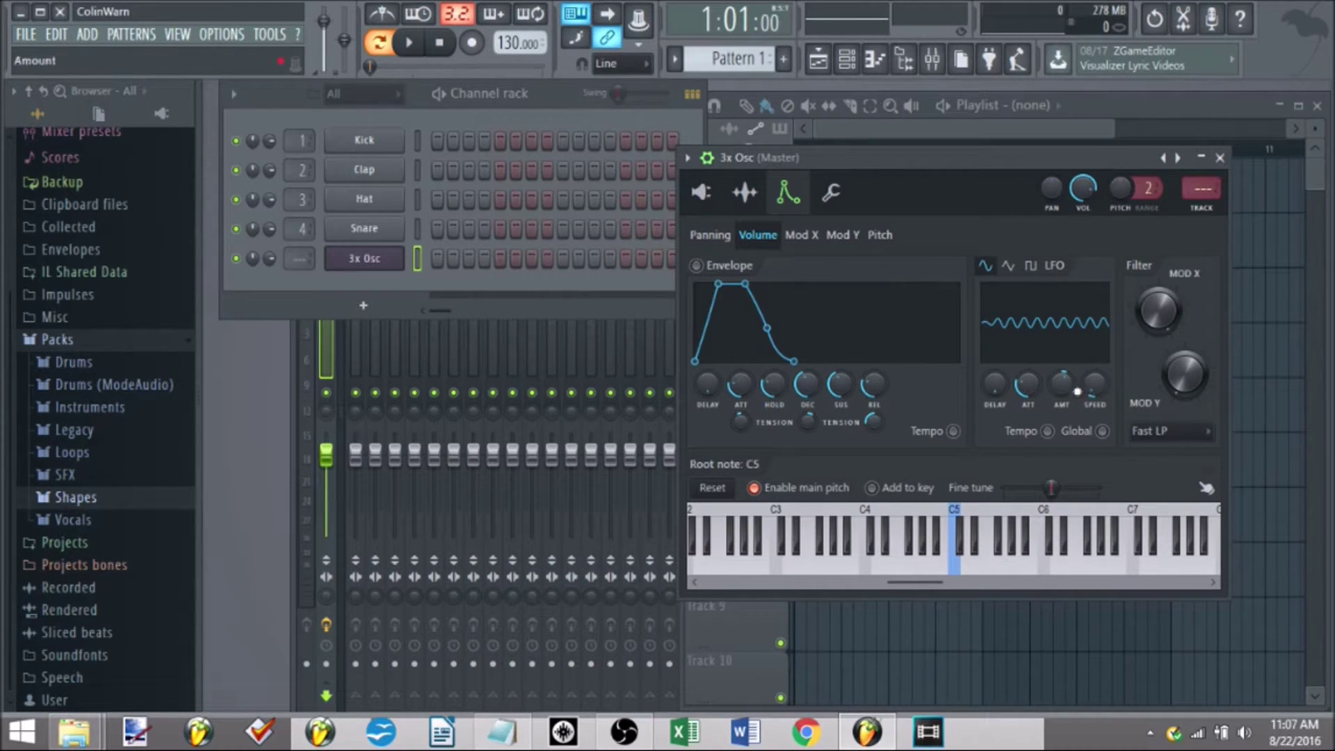
{"action": "key", "text": "w"}
{"action": "key", "text": "w"}
{"action": "mouse_move", "coordinate": [1064, 385]}
{"action": "left_mouse_down"}
{"action": "mouse_move", "coordinate": [1064, 341]}
{"action": "mouse_move", "coordinate": [1064, 395]}
{"action": "left_mouse_up"}
{"action": "key", "text": "w"}
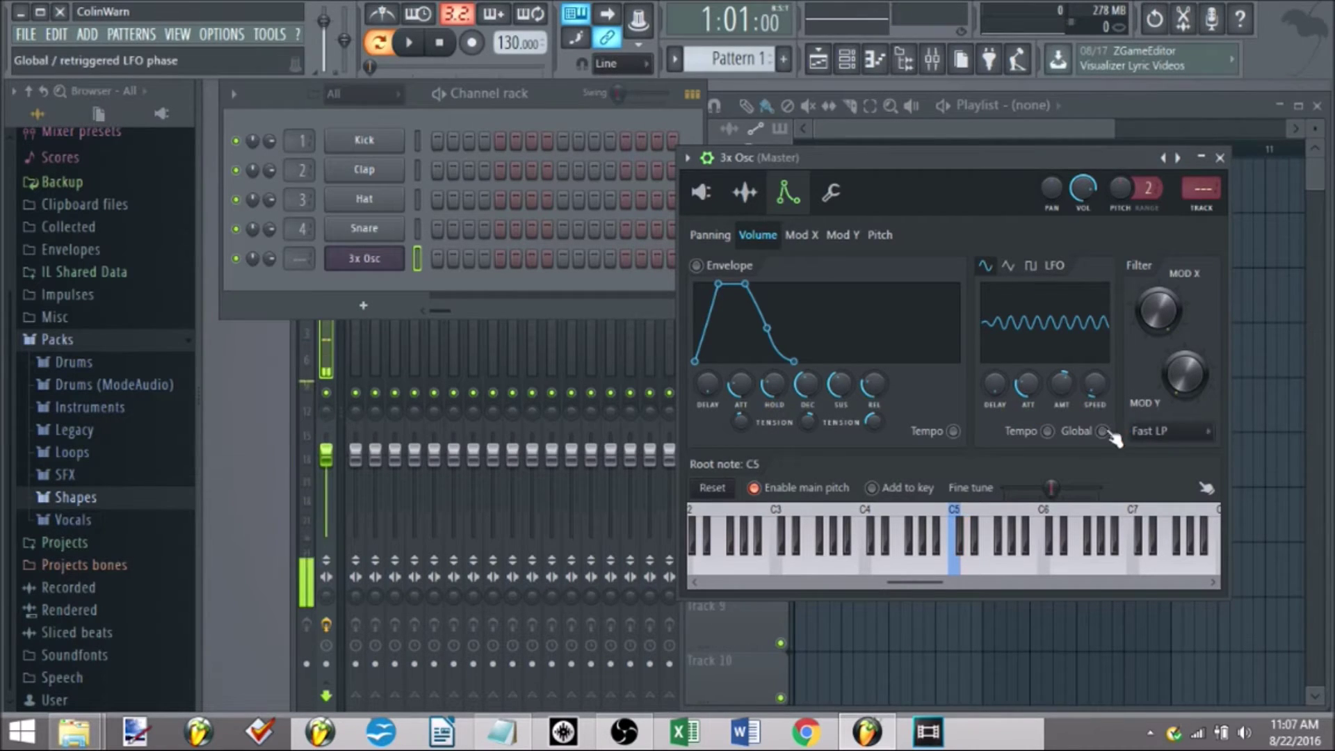
Raise the volume LFO amount to a moderate depth and slow its speed to about four wave cycles in the graph
{"action": "left_click", "coordinate": [1048, 431]}
{"action": "key", "text": "w"}
{"action": "mouse_move", "coordinate": [1066, 390]}
{"action": "left_mouse_down"}
{"action": "mouse_move", "coordinate": [1066, 376]}
{"action": "mouse_move", "coordinate": [1077, 407]}
{"action": "left_mouse_up"}
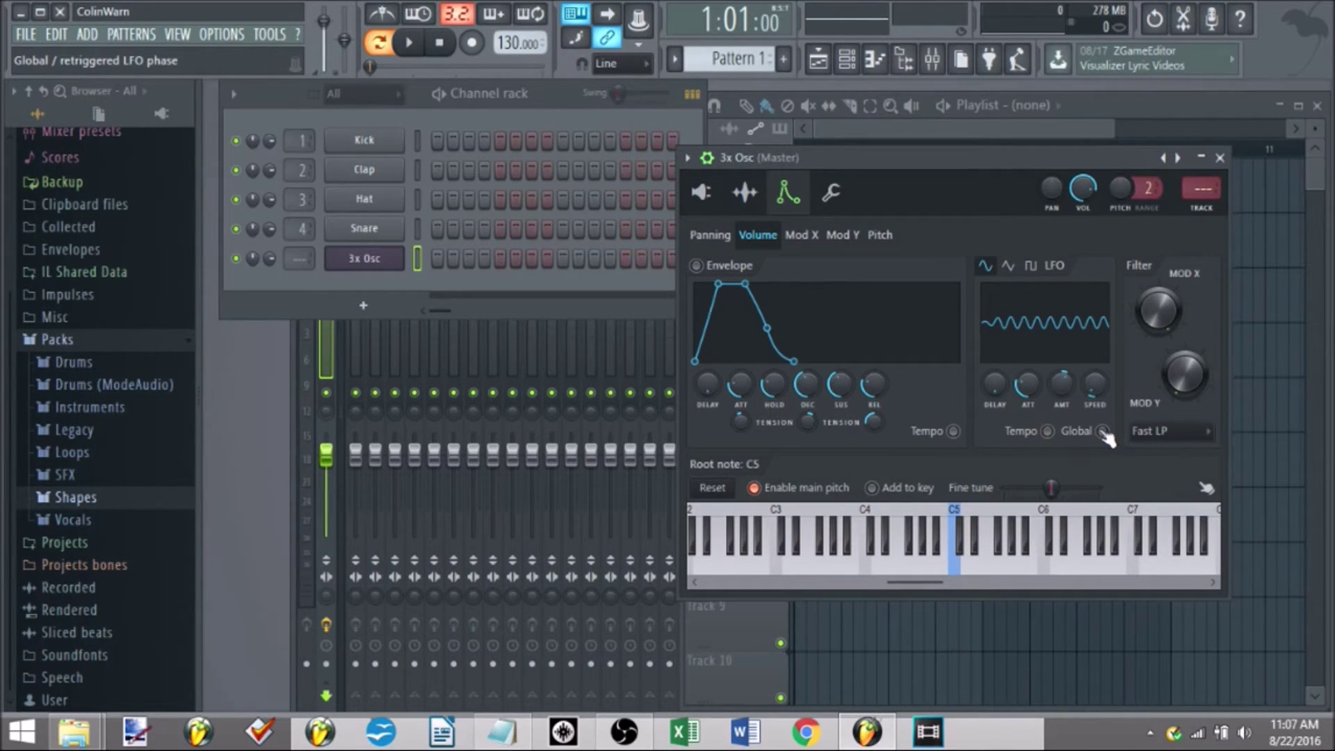
{"action": "left_click_drag", "start_coordinate": [1062, 384], "coordinate": [1095, 362]}
{"action": "left_click_drag", "start_coordinate": [1089, 395], "coordinate": [1088, 392]}
Hold D5 while adding F5 and A5 to hear the volume LFO with Global off
{"action": "key", "text": "w"}
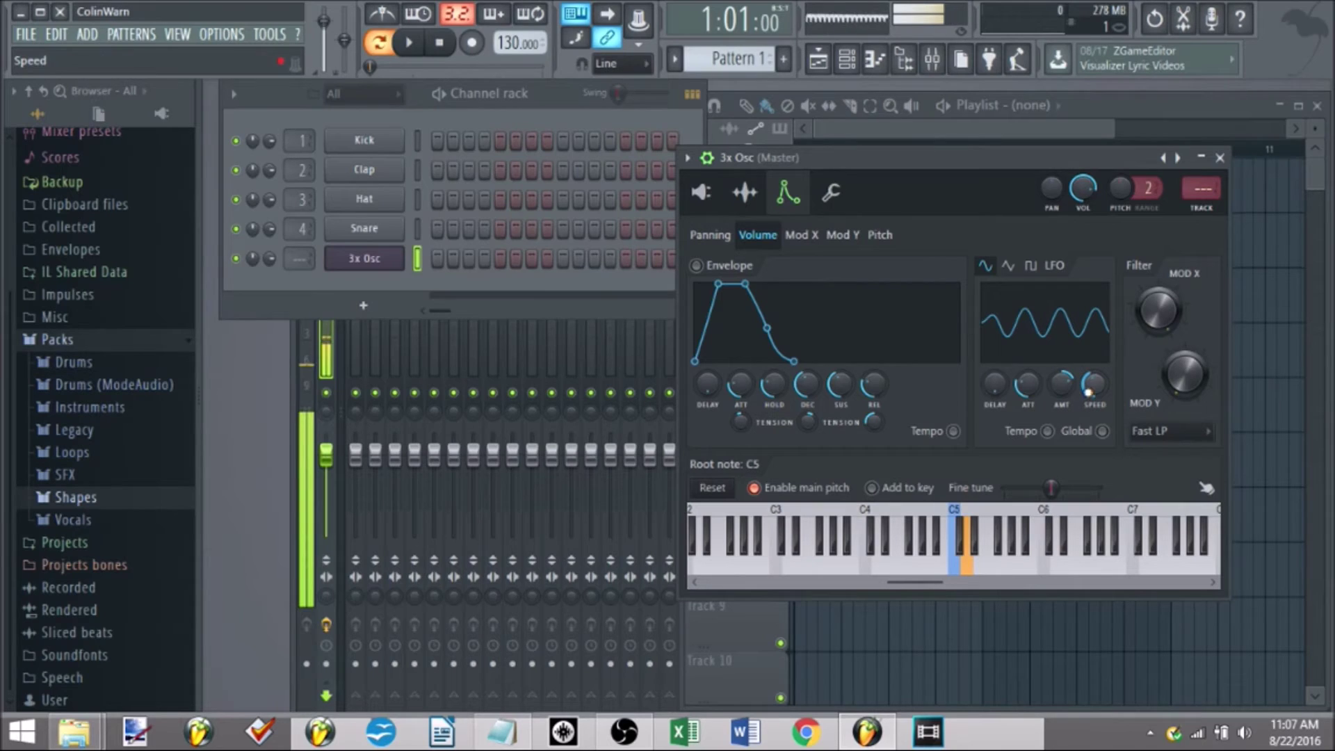
{"action": "key", "text": "t"}
{"action": "key", "text": "v"}
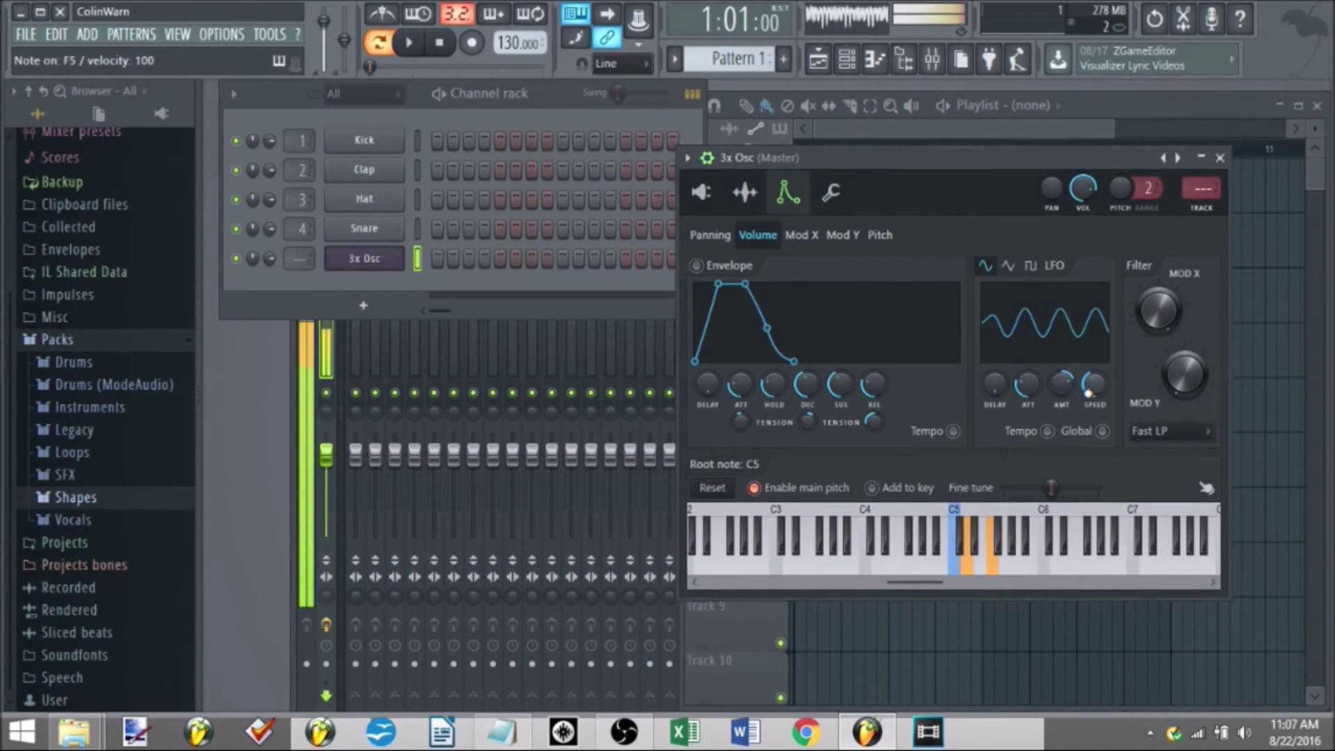
{"action": "key", "text": "n"}
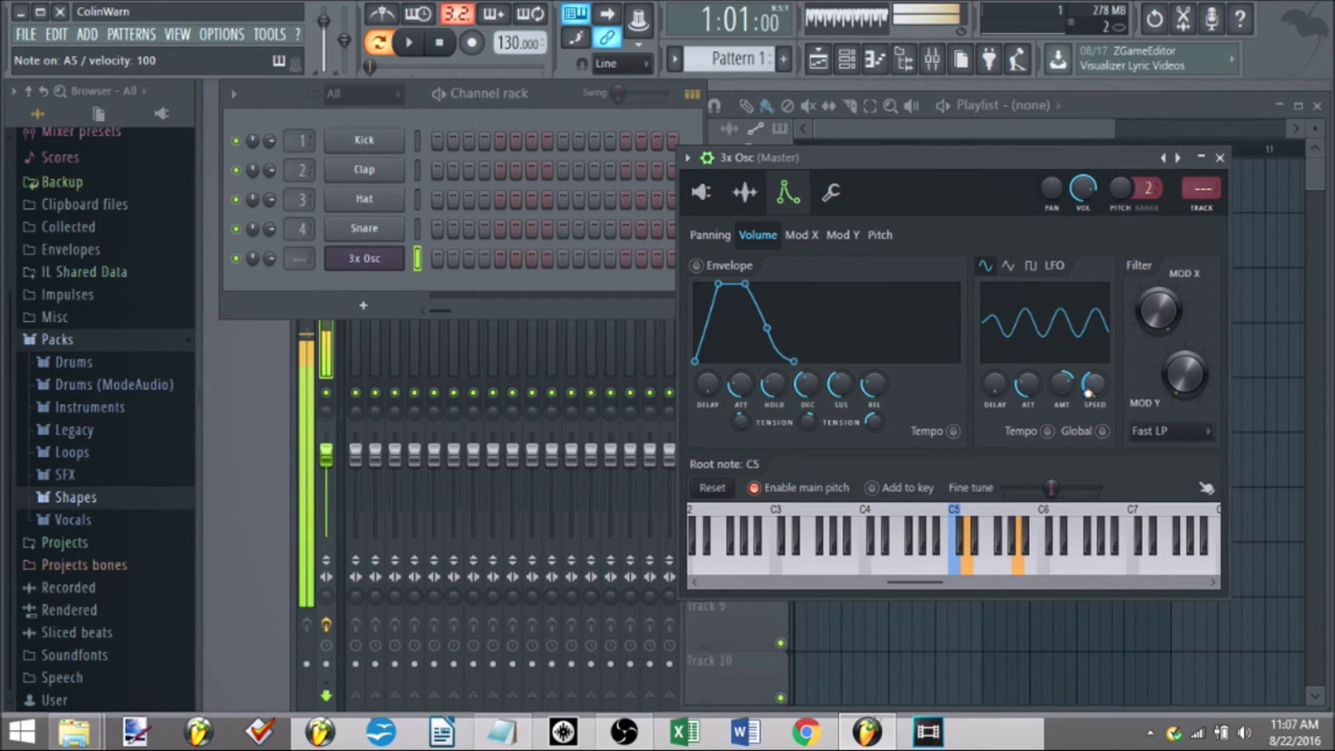
Try the Global LFO option while playing D5 and A5 together, and switch it back off
{"action": "left_click", "coordinate": [1103, 431]}
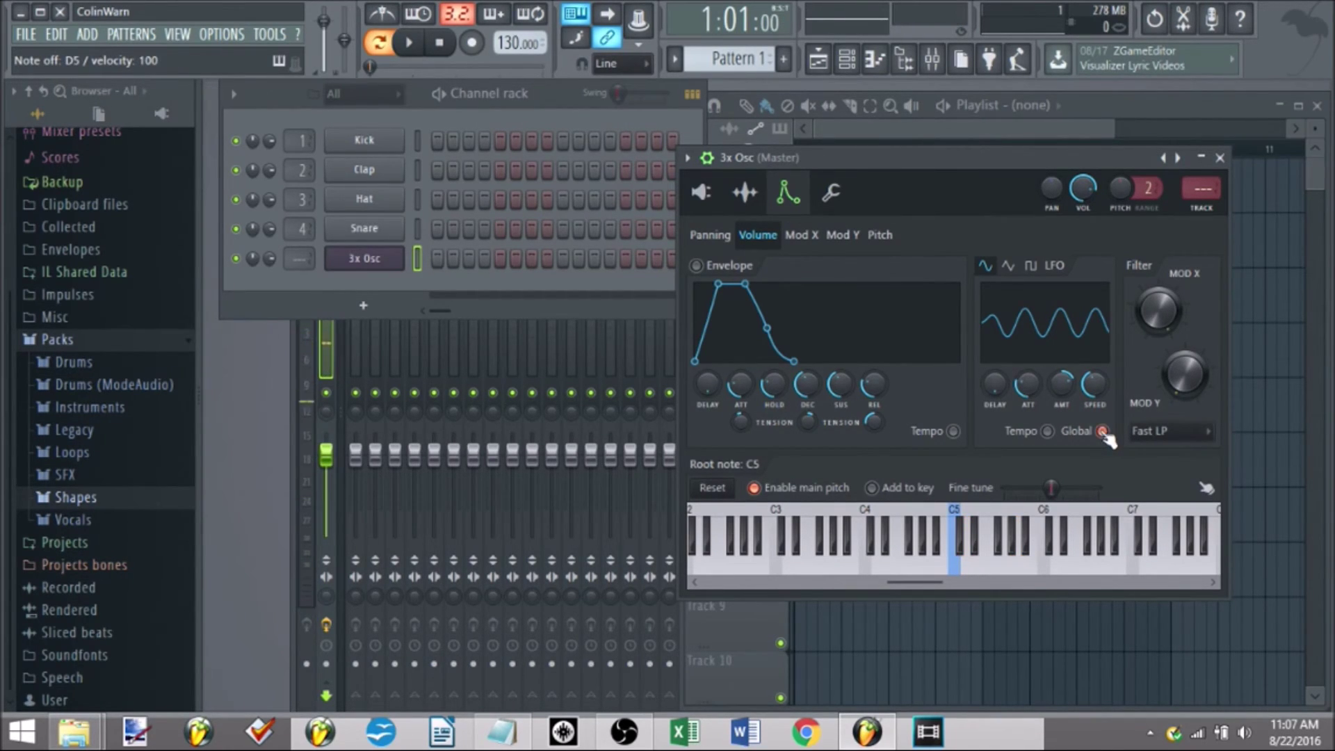
{"action": "key", "text": "w"}
{"action": "key", "text": "y"}
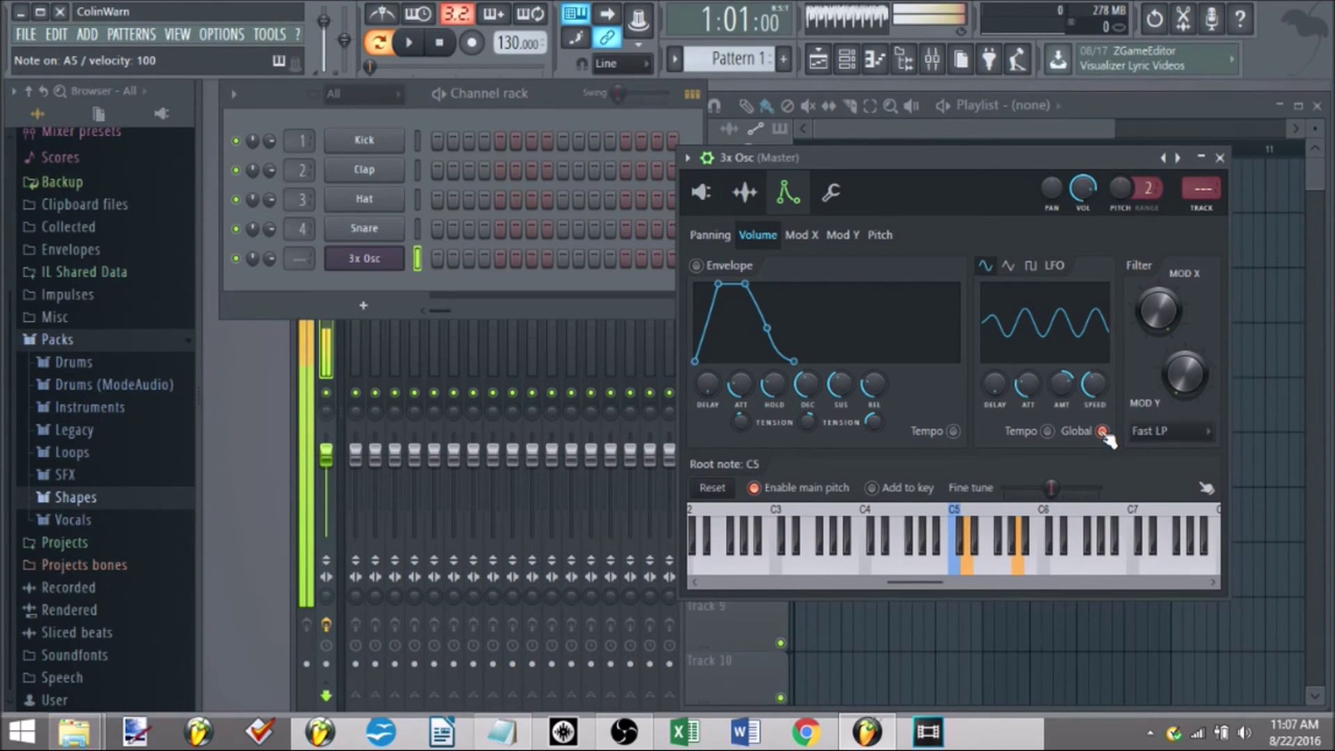
{"action": "left_click", "coordinate": [1103, 432]}
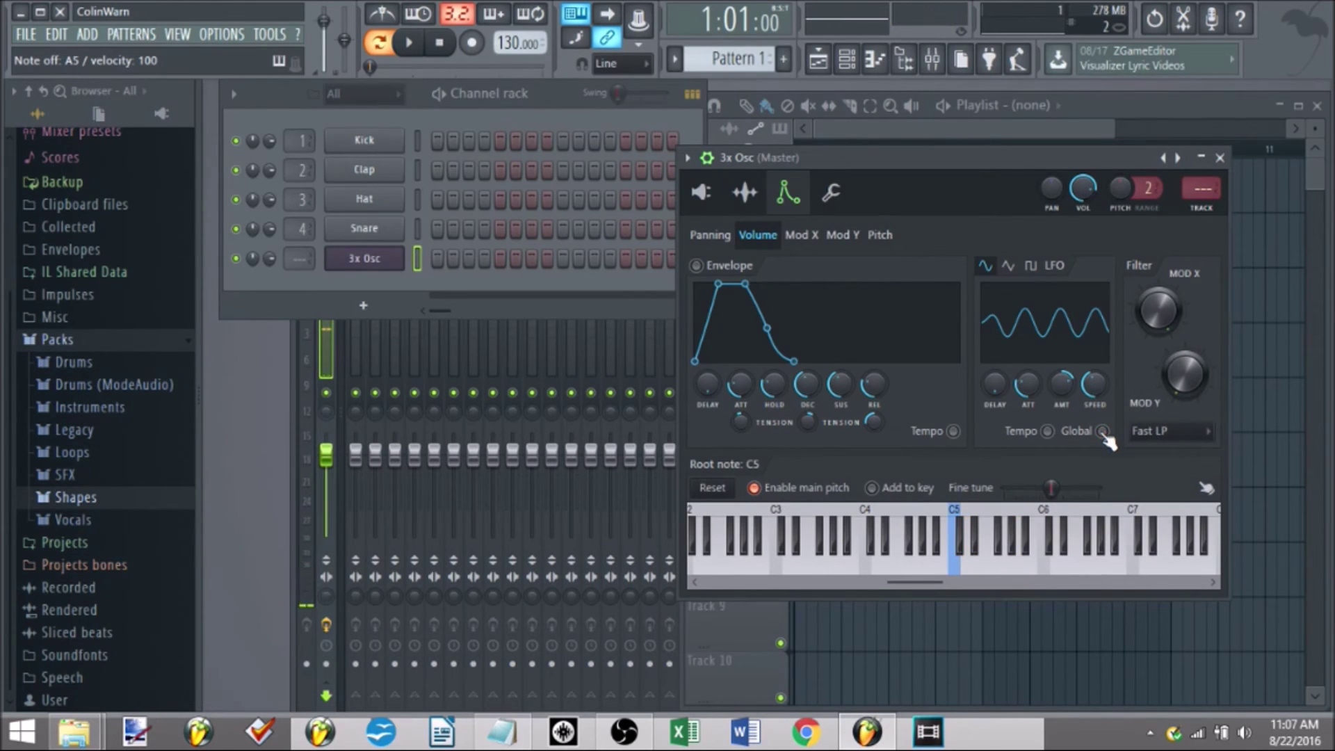